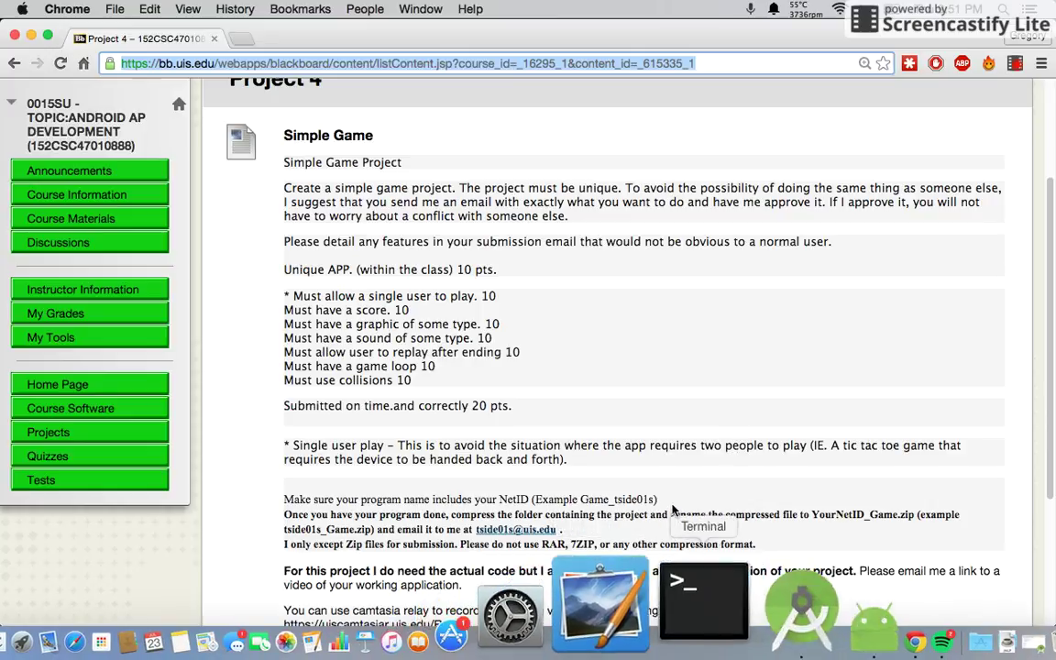
- Highlight and review the single-user play and unique app requirements on the Project 4 page
click(1018, 64)
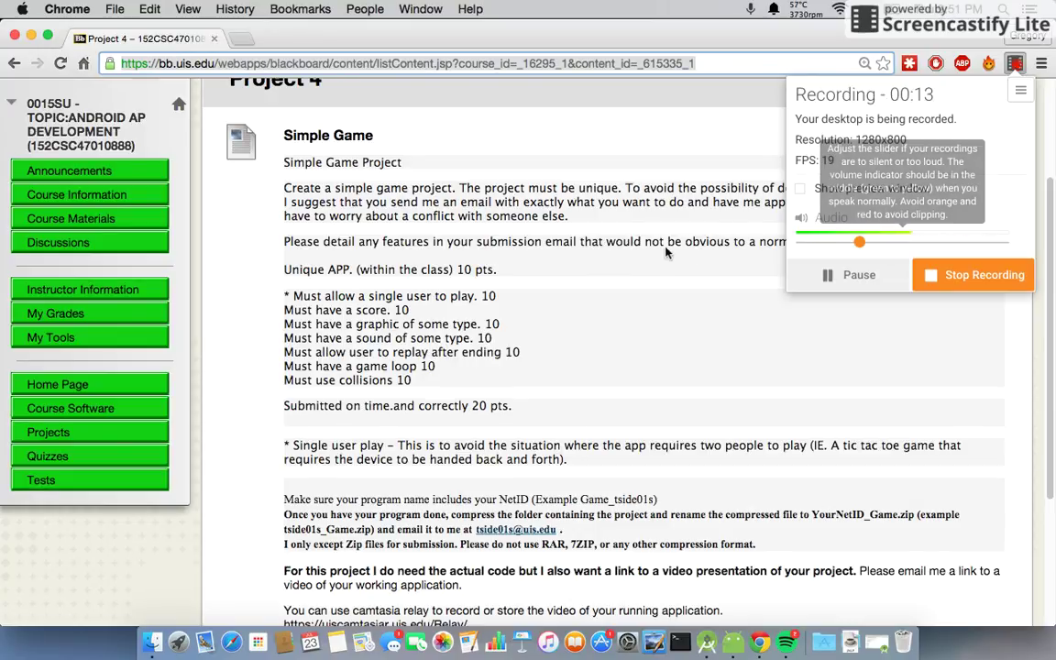
click(646, 274)
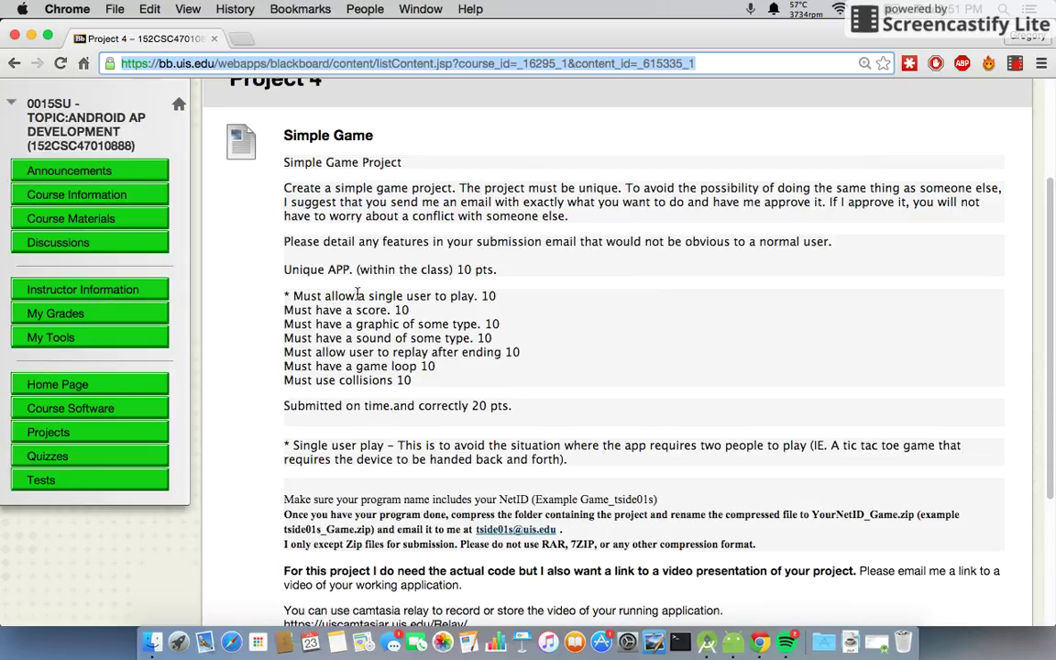
mouse_move(293, 296)
mouse_down()
mouse_move(486, 296)
mouse_move(440, 323)
mouse_move(427, 352)
mouse_move(318, 382)
mouse_up()
click(478, 338)
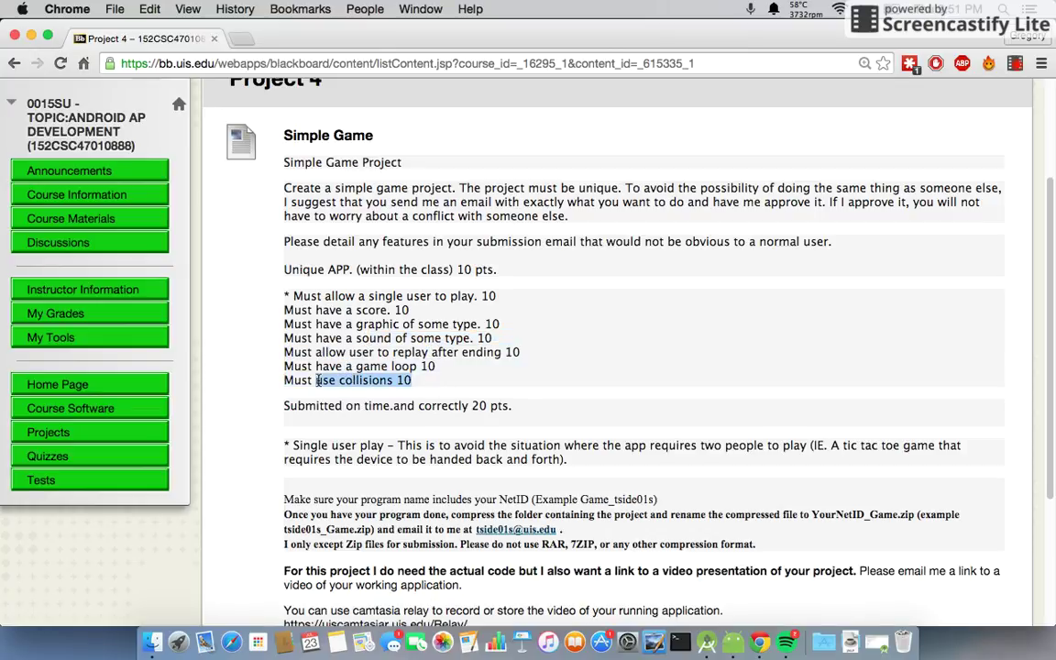
drag(289, 269, 474, 271)
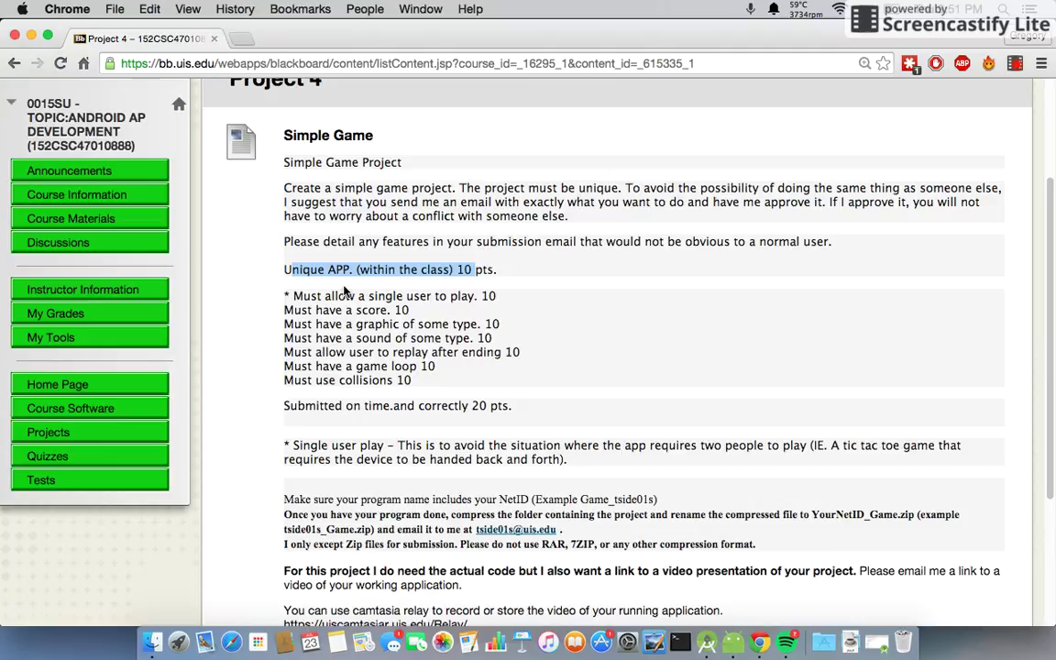
click(383, 293)
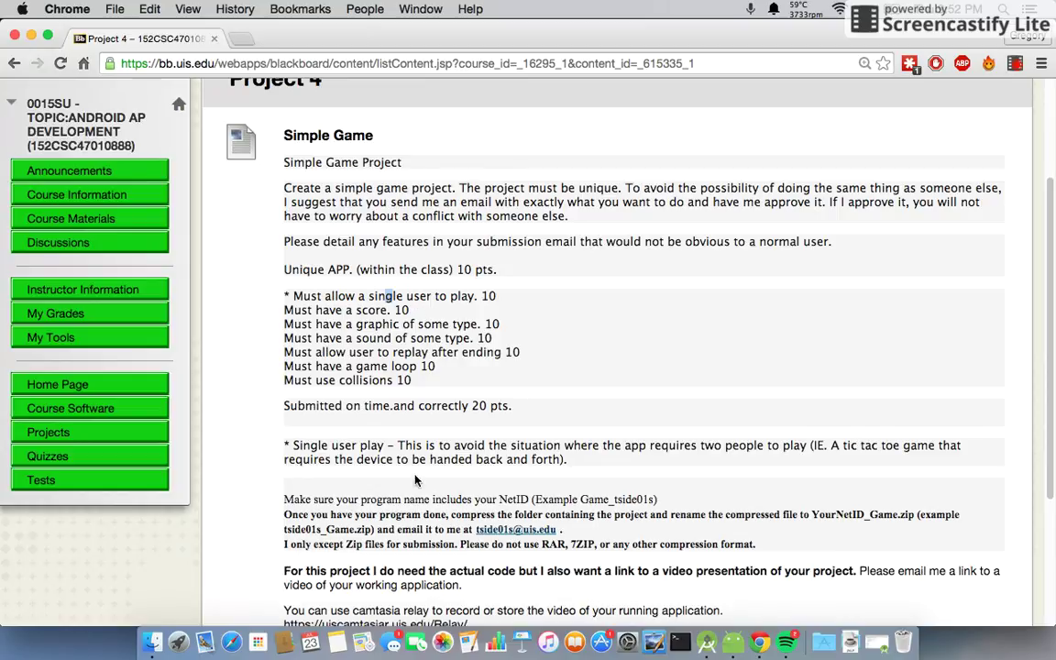
- Bring the emulator forward and launch SpaceInvaders from the second page of All Apps
click(733, 624)
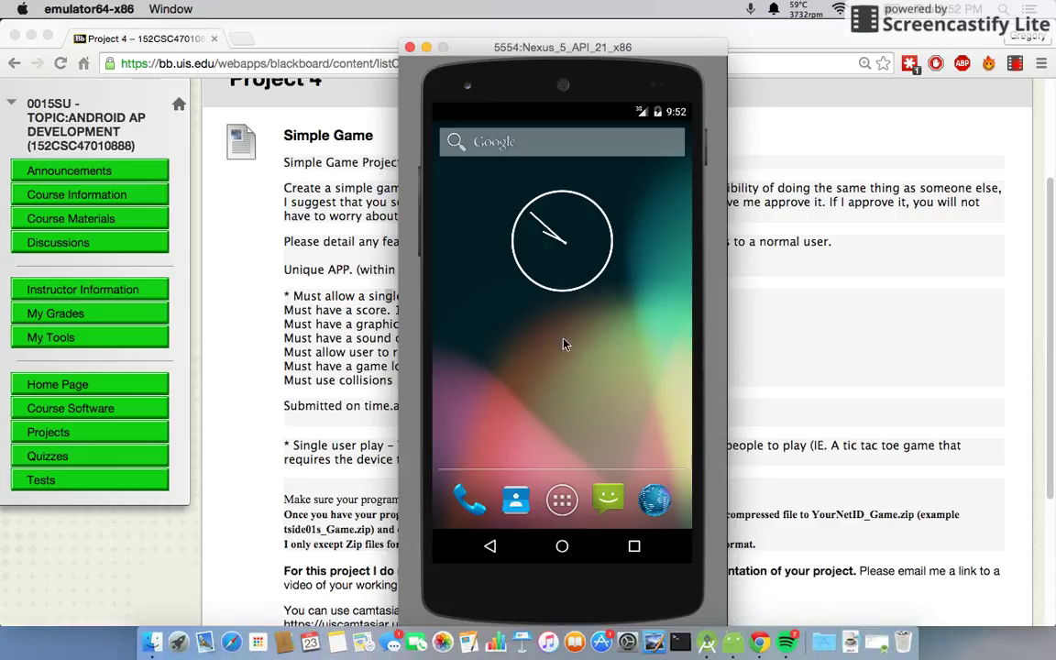
click(562, 500)
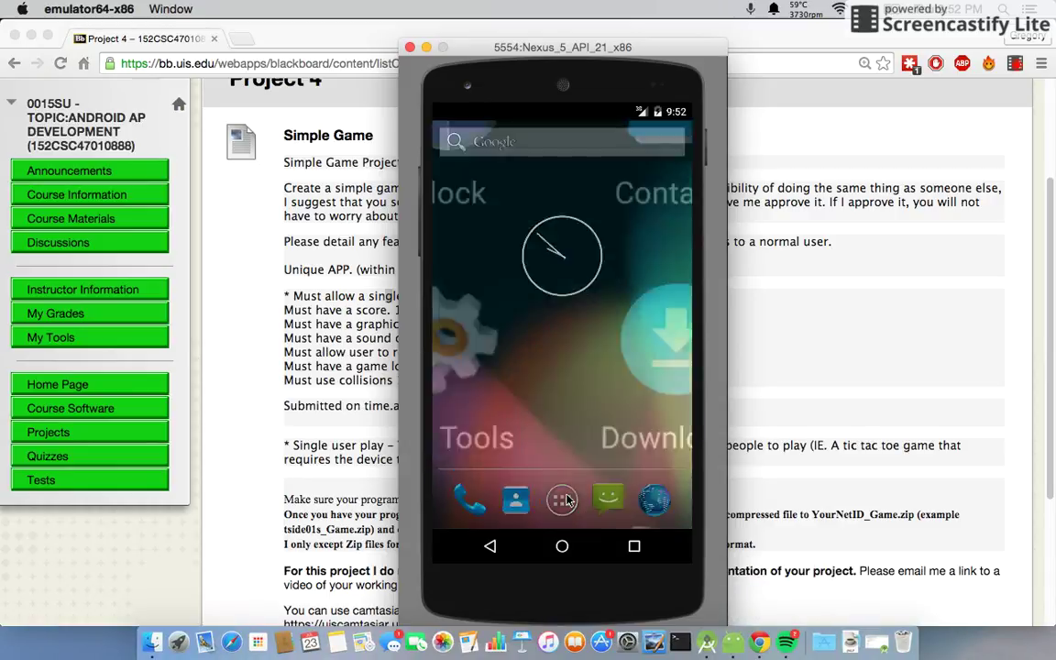
drag(619, 431, 451, 295)
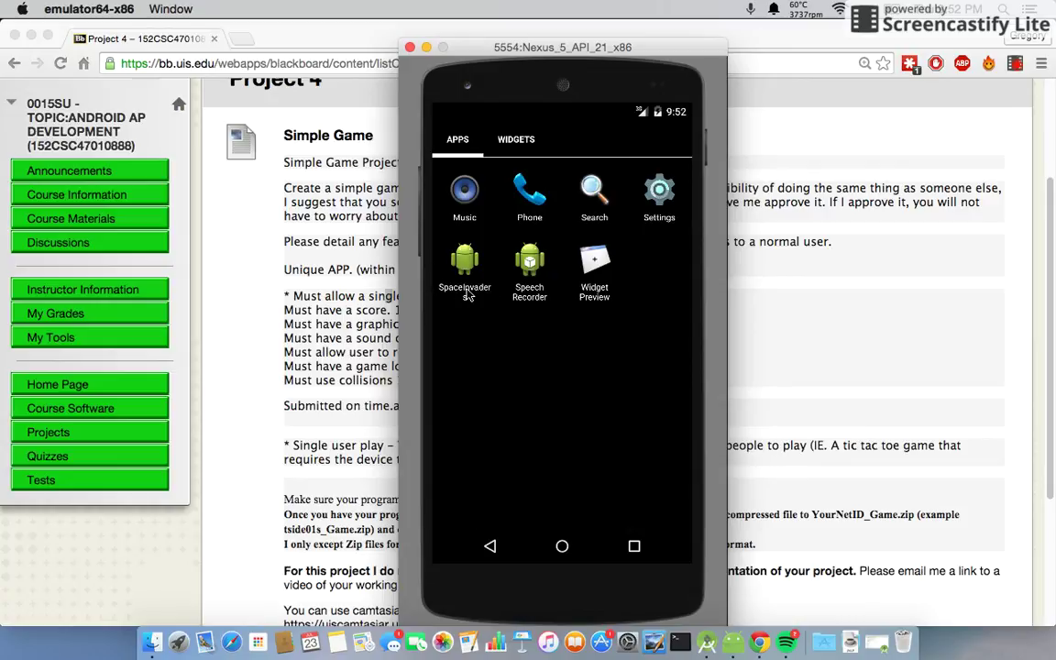
click(466, 275)
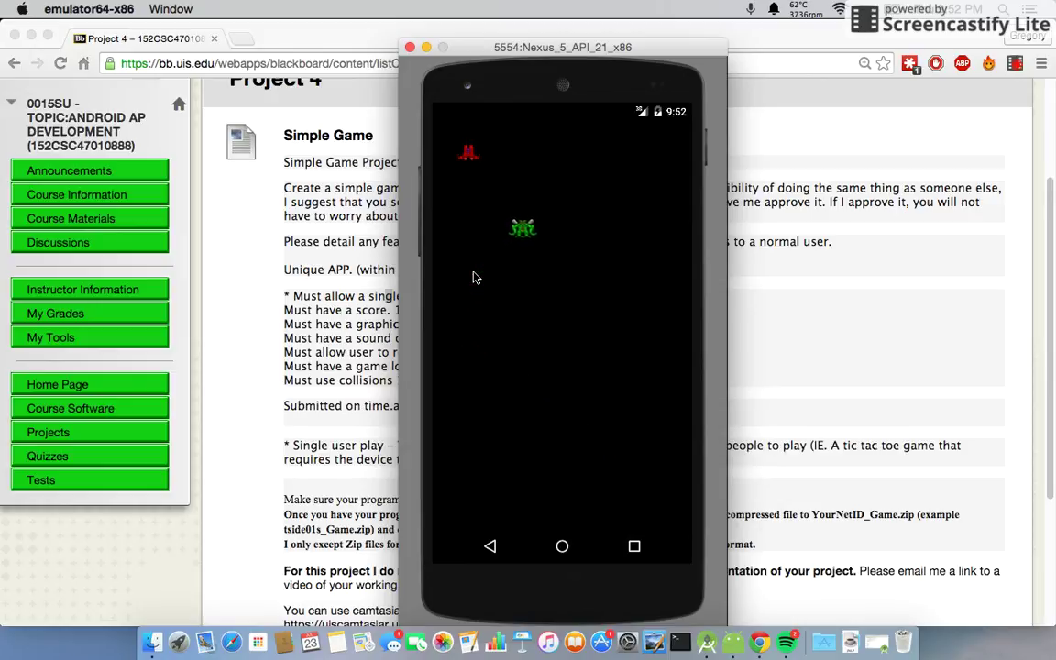
- Move the red ship toward the screen centre and shift the emulator window right
drag(469, 156, 527, 249)
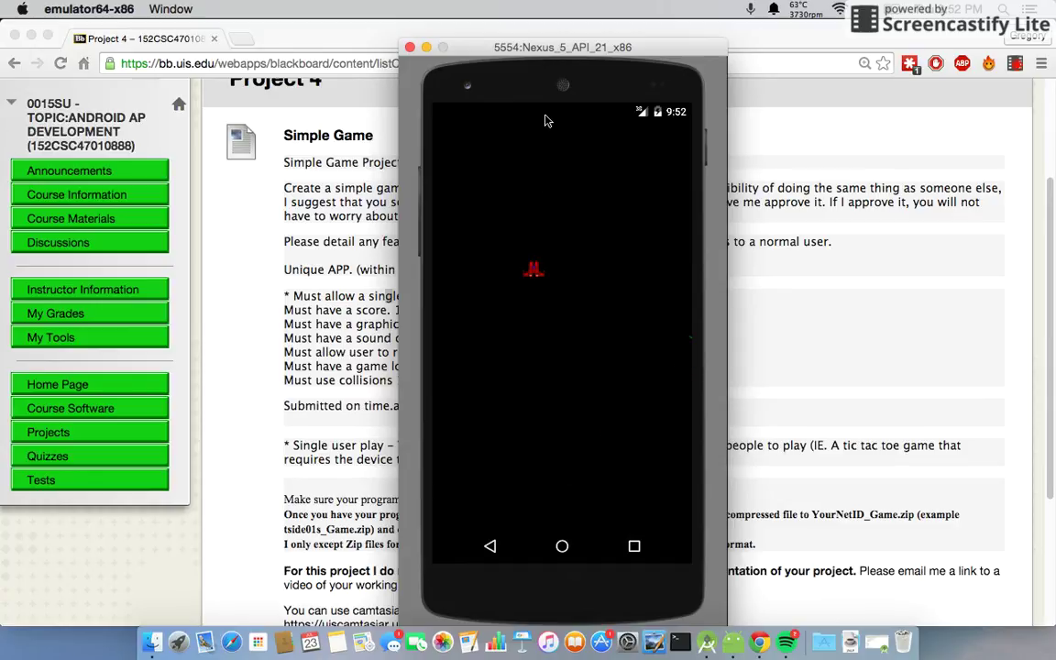
mouse_move(522, 51)
mouse_down()
mouse_move(631, 61)
mouse_move(728, 41)
mouse_up()
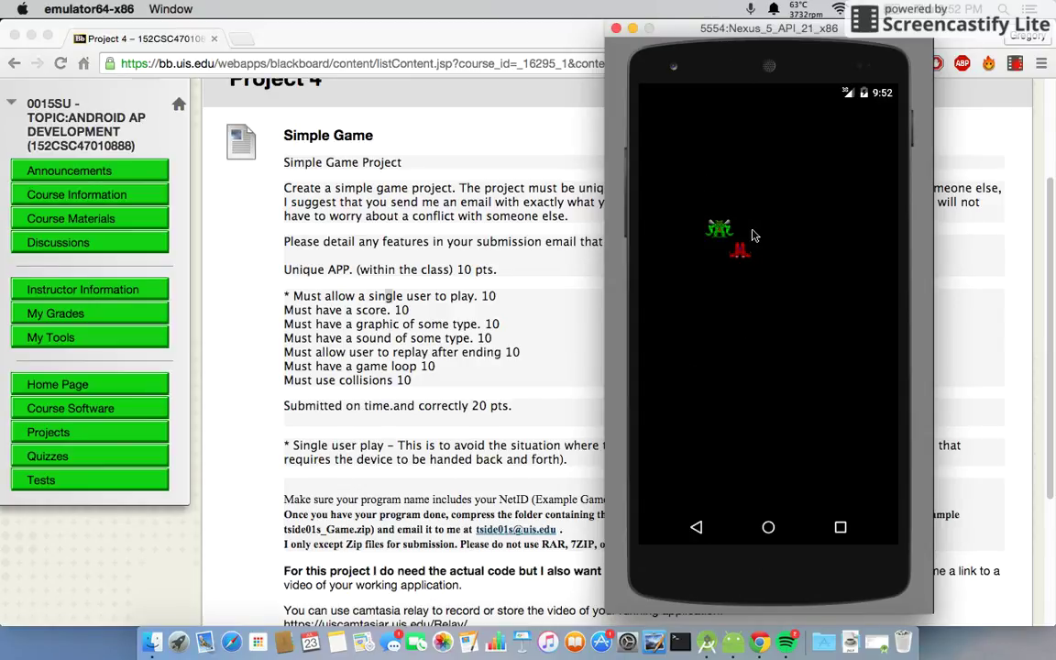
drag(695, 28, 563, 10)
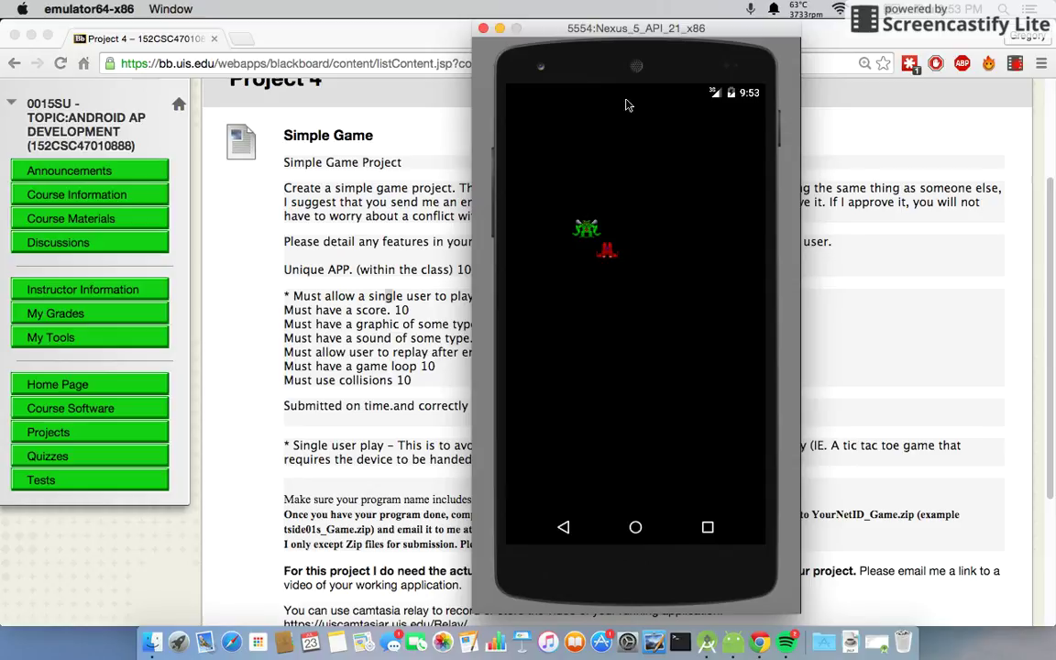
drag(651, 37, 744, 37)
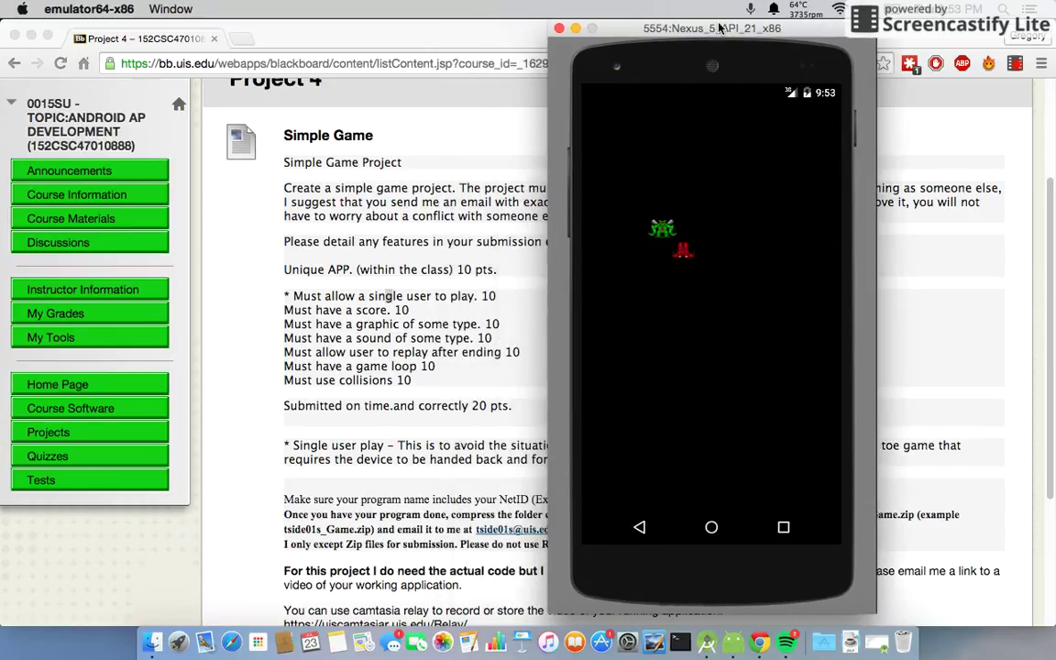